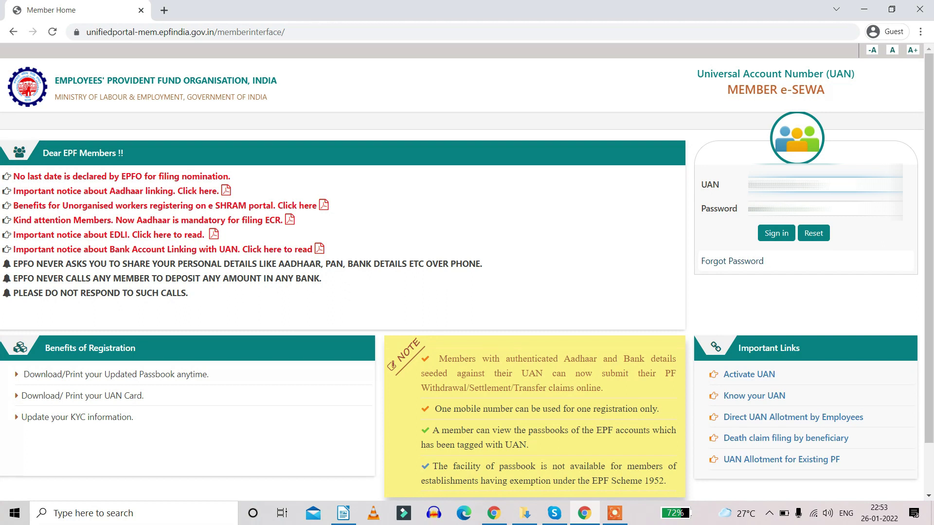
Sign in to the member portal with the UAN and account password, and postpone the e-nomination filing.
{"action": "left_click", "coordinate": [825, 208]}
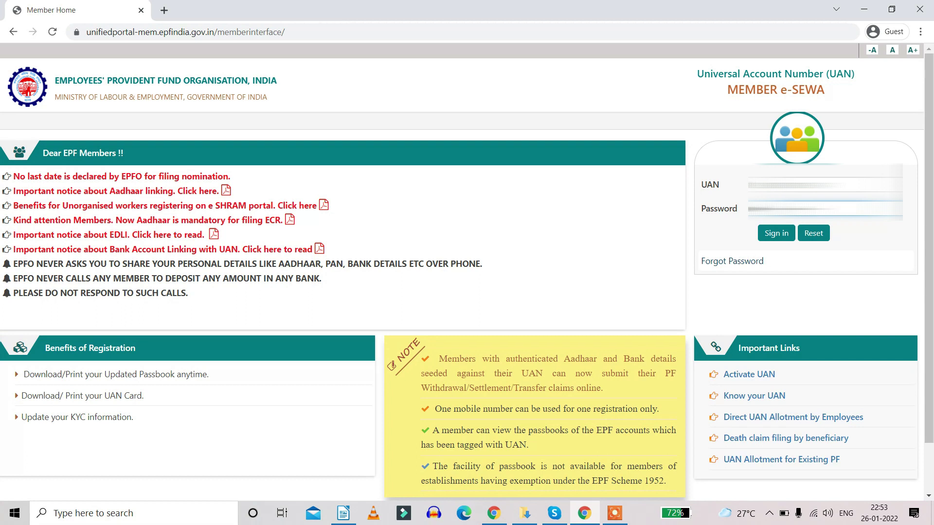
{"action": "key", "text": "Return"}
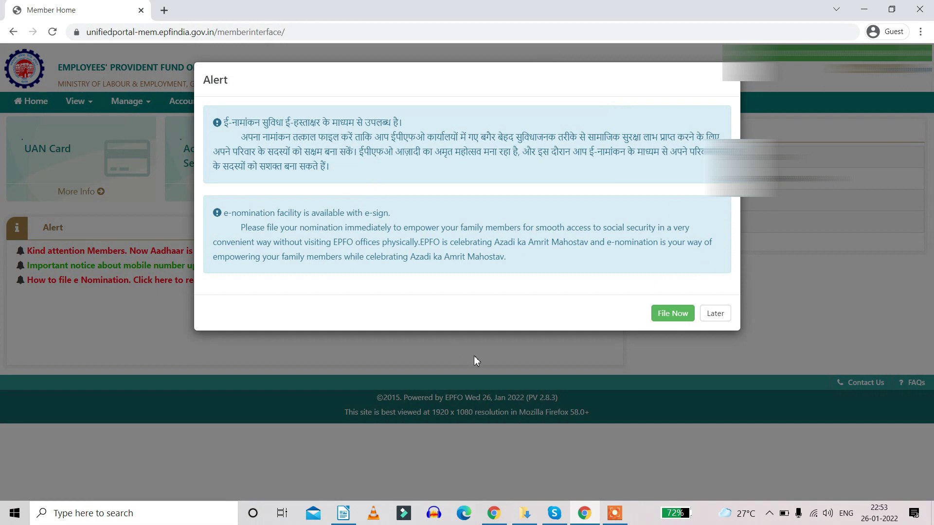
{"action": "left_click", "coordinate": [715, 313]}
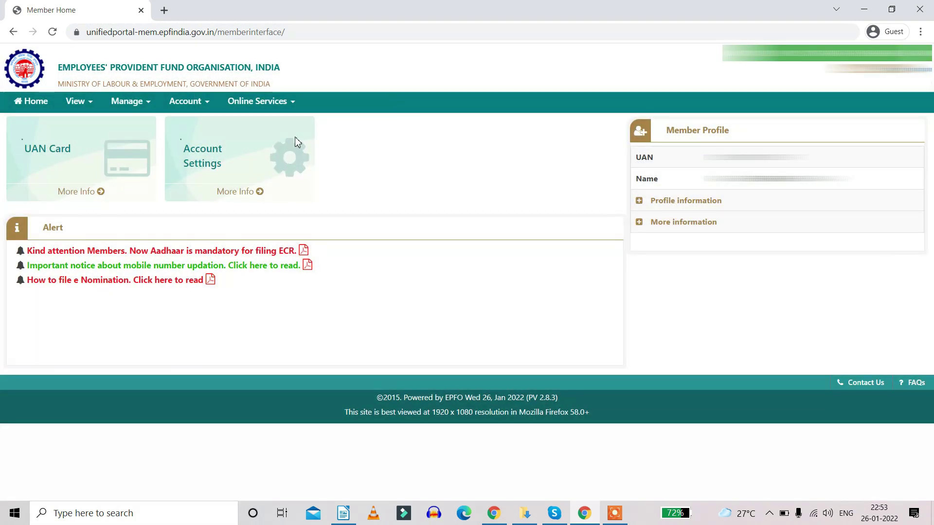
Open the online claim for Form 31, 19, 10C and 10D, and accept the Certificate of Undertaking.
{"action": "left_click", "coordinate": [279, 106]}
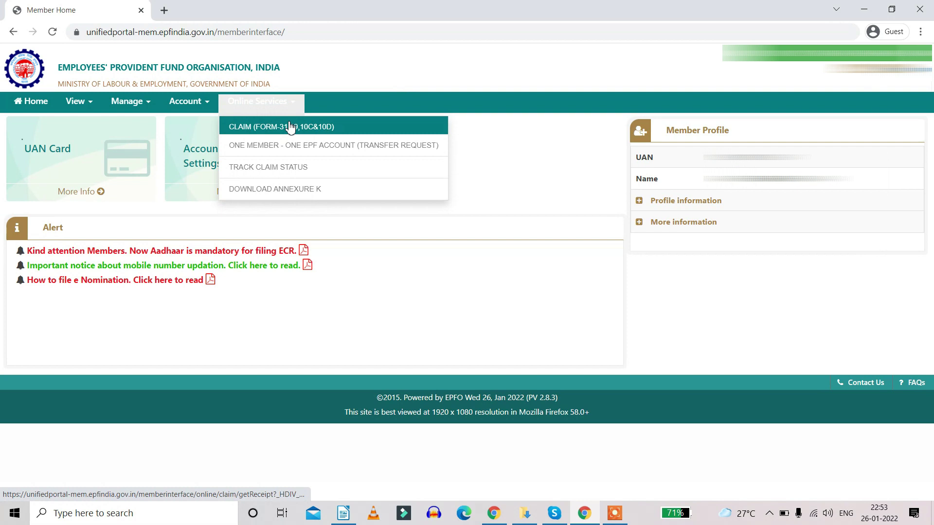
{"action": "left_click", "coordinate": [291, 127]}
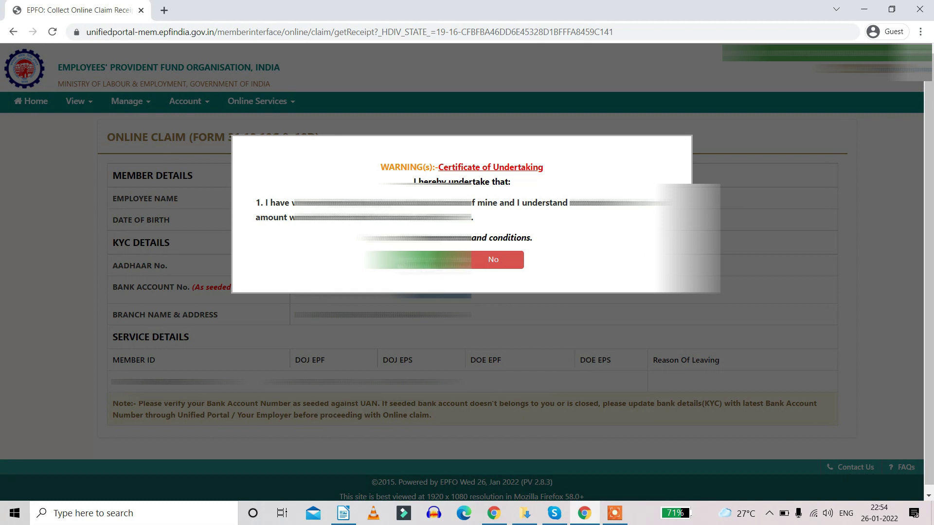
{"action": "key", "text": "Return"}
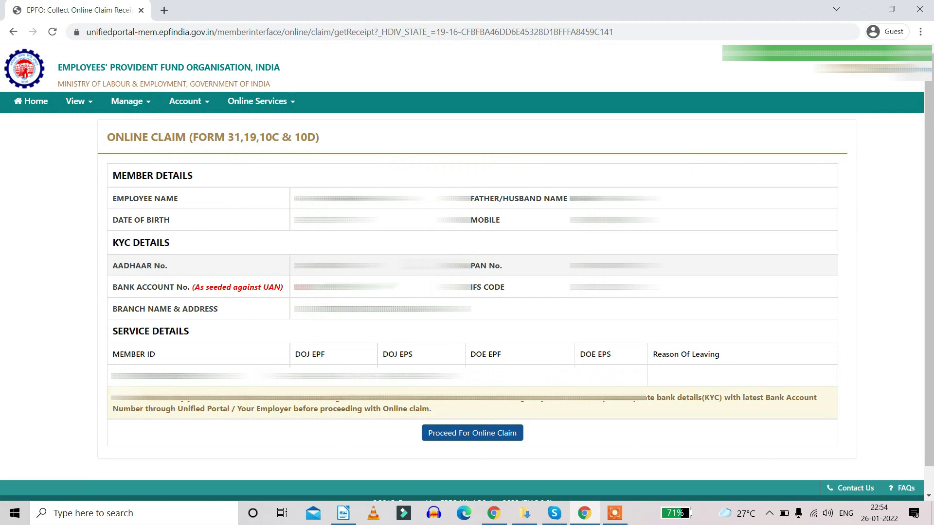
Proceed from the member, KYC and service details to the online claim form.
{"action": "scroll", "coordinate": [467, 277], "scroll_direction": "down", "scroll_amount": 1}
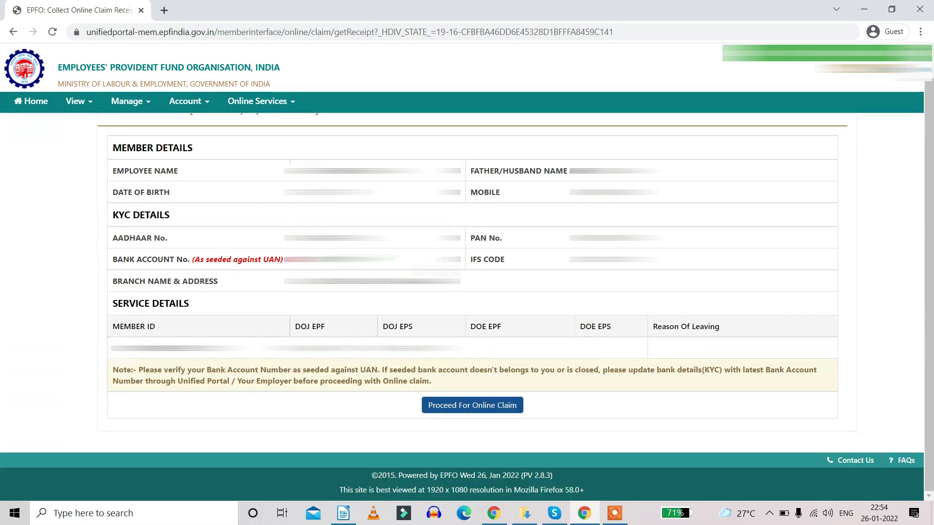
{"action": "left_click", "coordinate": [470, 412]}
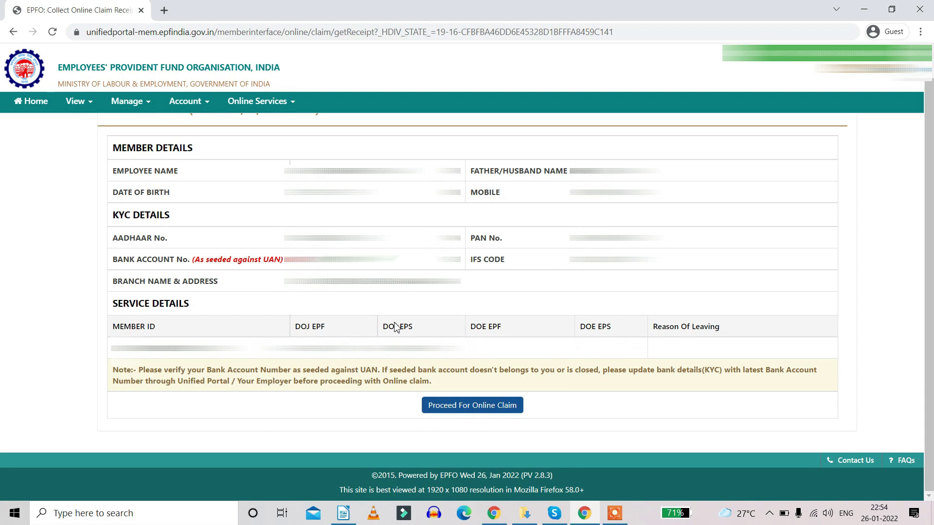
{"action": "left_click", "coordinate": [479, 415]}
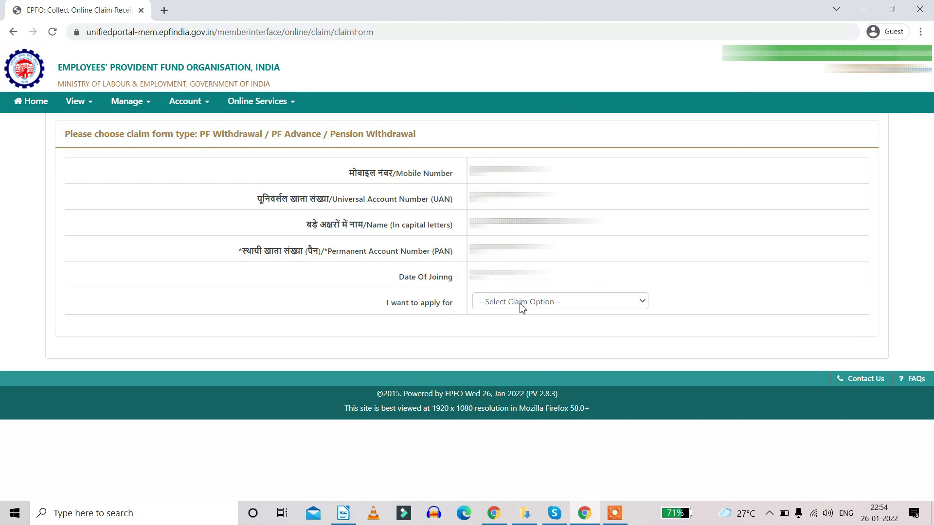
Set the claim type to apply for to PF ADVANCE (FORM-31).
{"action": "left_click", "coordinate": [546, 307]}
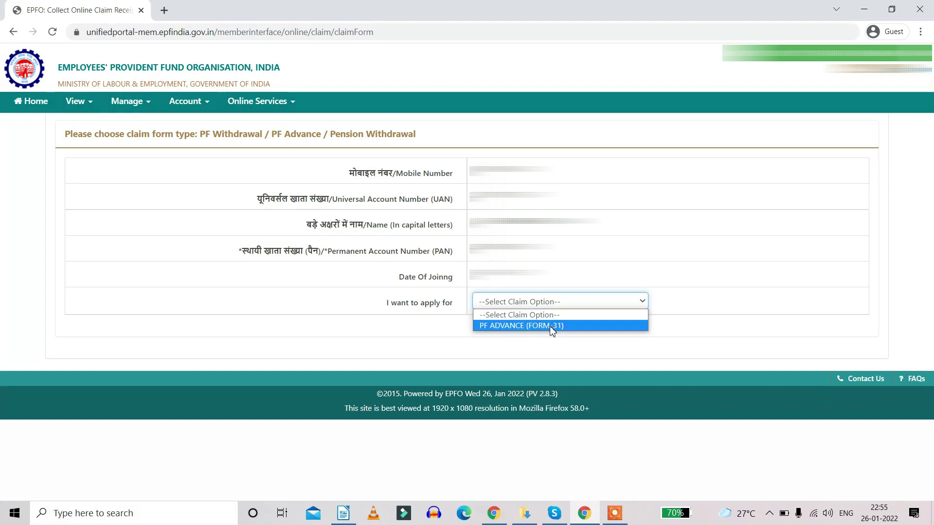
{"action": "left_click", "coordinate": [672, 335]}
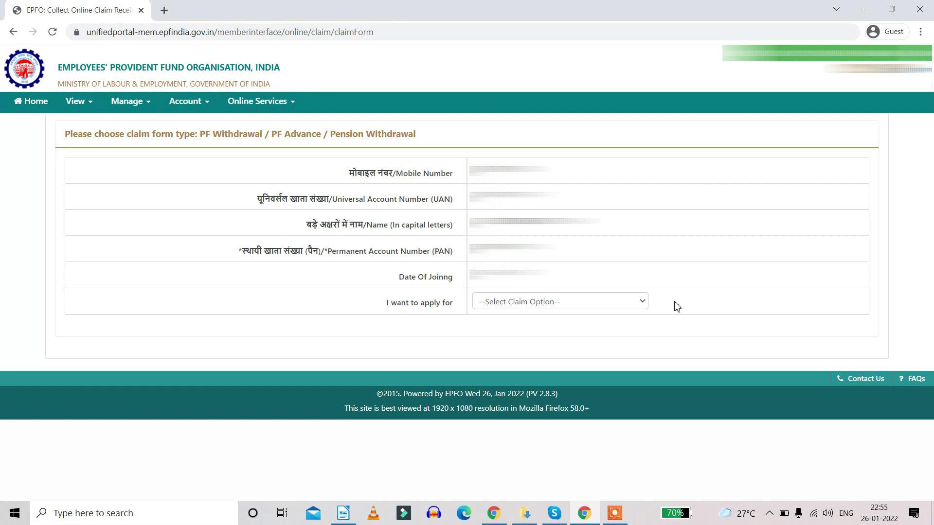
{"action": "left_click", "coordinate": [594, 302]}
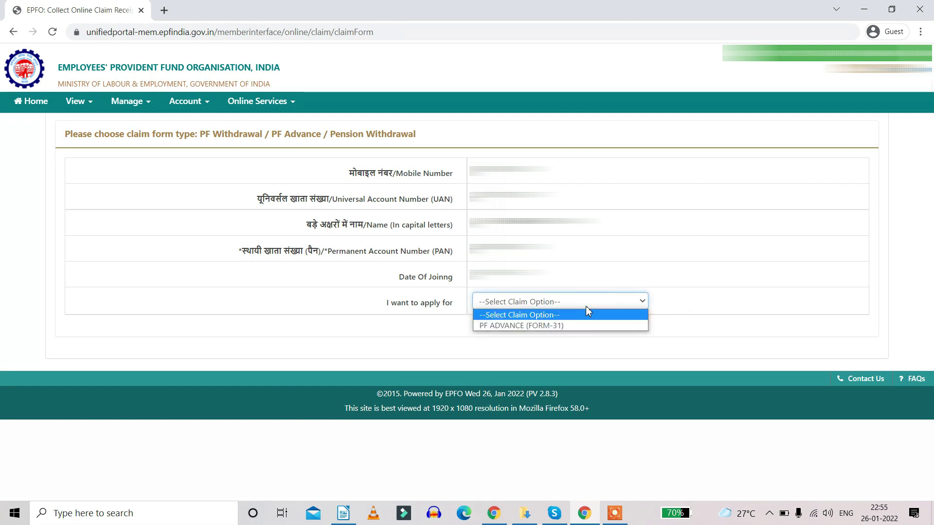
{"action": "left_click", "coordinate": [569, 325]}
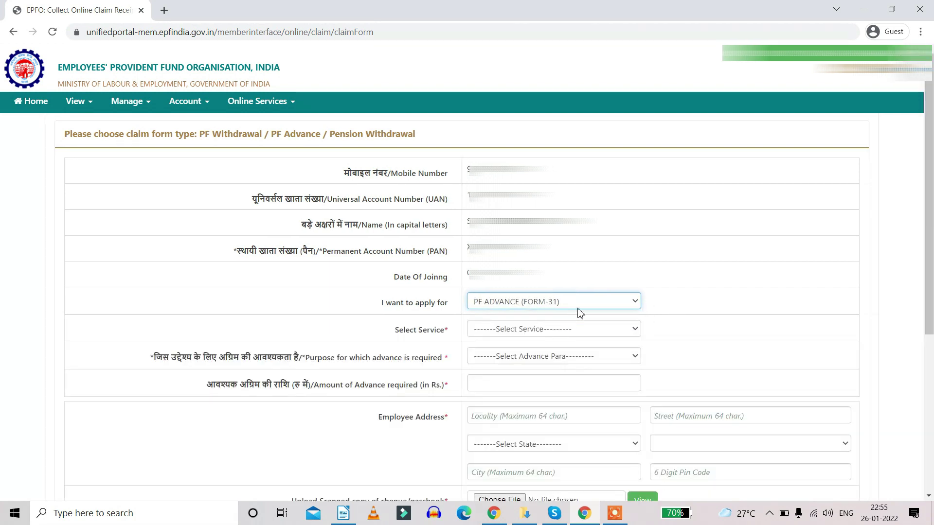
Select the service, choose OUTBREAK OF PANDEMIC (COVID-19) as the advance purpose, and enter the required advance amount.
{"action": "scroll", "coordinate": [582, 317], "scroll_direction": "down", "scroll_amount": 2}
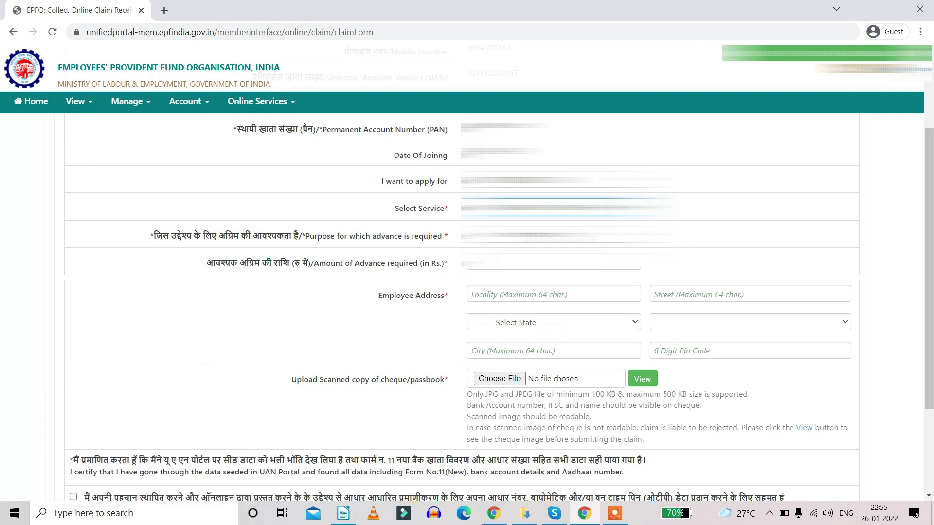
{"action": "key", "text": "alt+Down"}
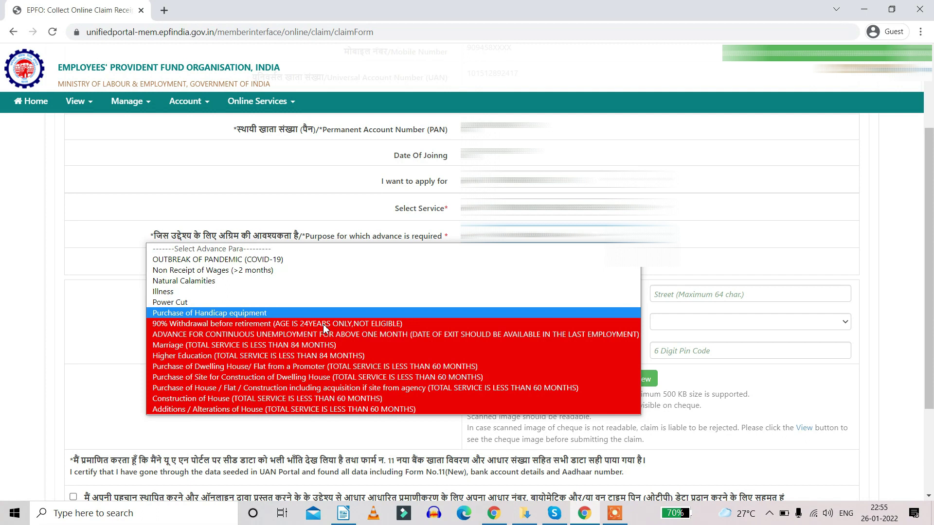
{"action": "left_click", "coordinate": [172, 261]}
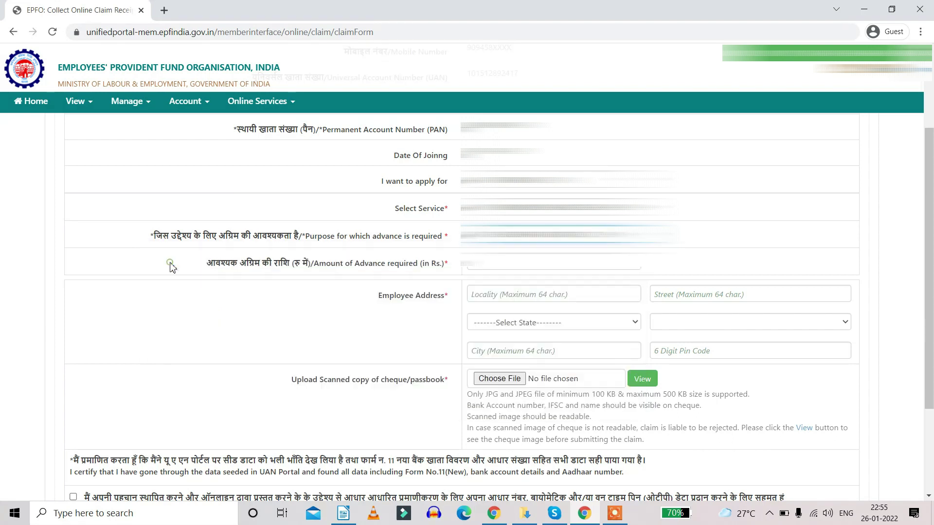
{"action": "left_click", "coordinate": [526, 268]}
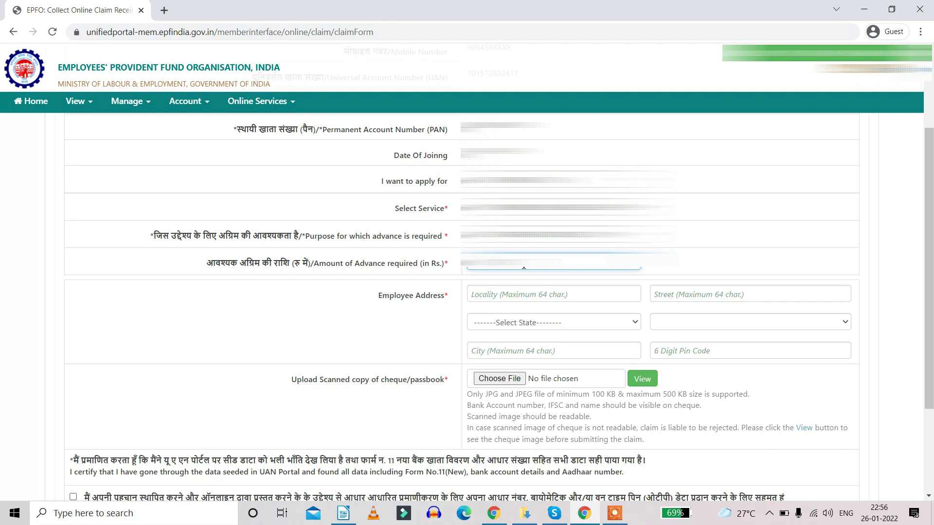
Fill in the employee's address with locality, street, state, district, city and postal code.
{"action": "left_click", "coordinate": [523, 292]}
{"action": "key", "text": "Down"}
{"action": "key", "text": "Return"}
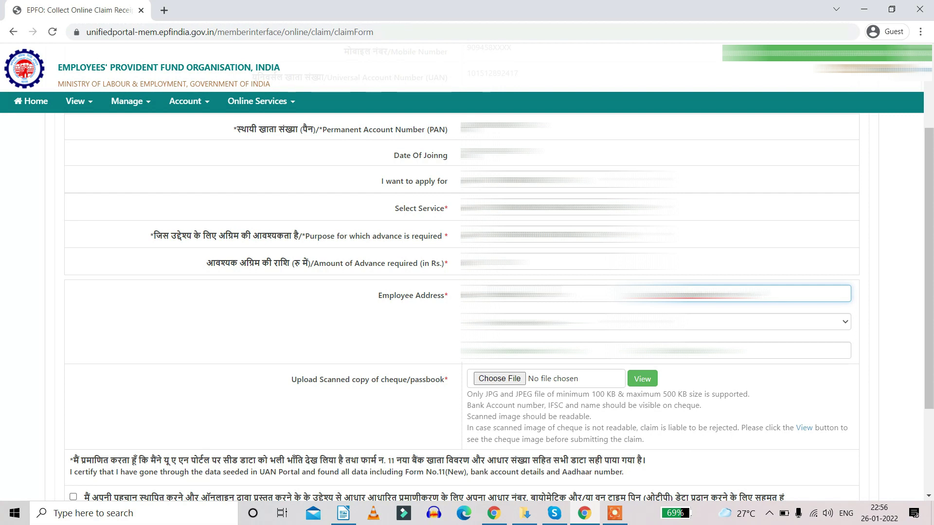
{"action": "key", "text": "Tab"}
{"action": "key", "text": "alt+Down"}
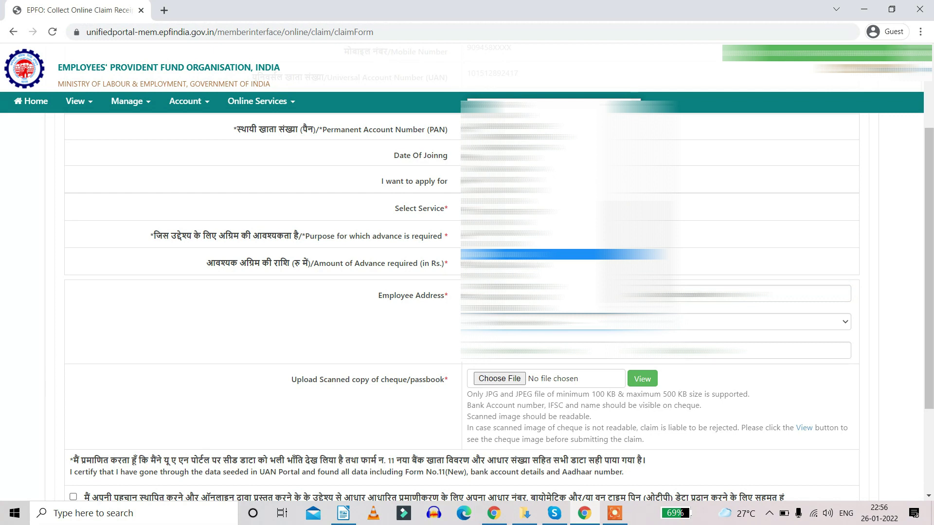
{"action": "key", "text": "Return"}
{"action": "scroll", "coordinate": [467, 292], "scroll_direction": "down", "scroll_amount": 1}
{"action": "left_click", "coordinate": [655, 289]}
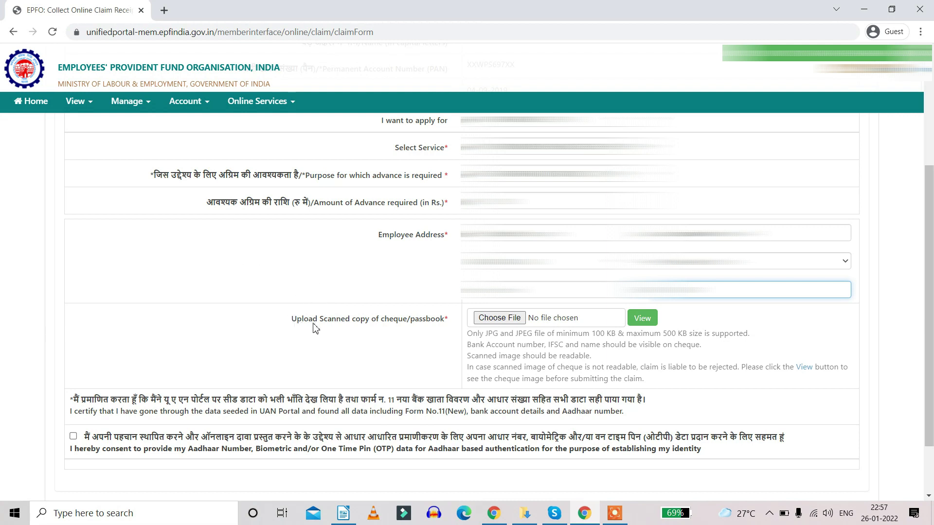
Attach the scanned copy of the cheque or passbook from the computer to the claim form.
{"action": "left_click", "coordinate": [511, 317]}
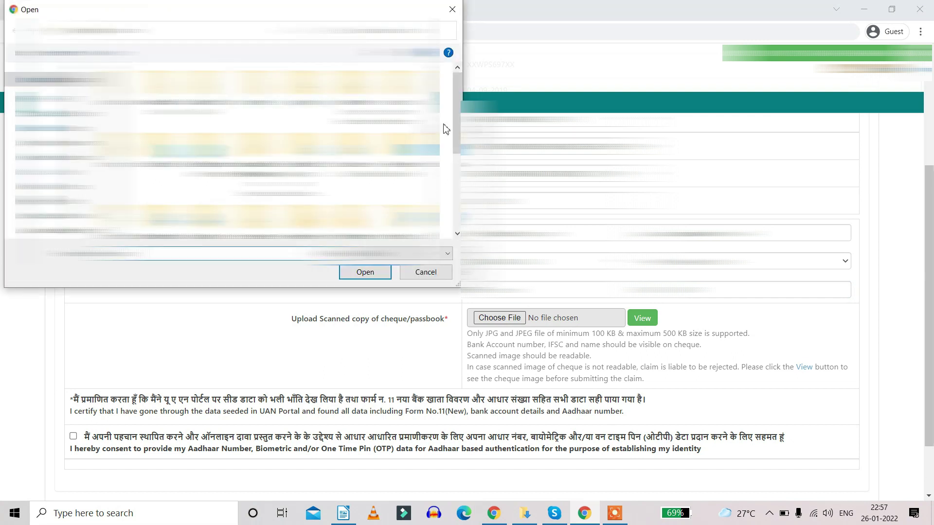
{"action": "key", "text": "Down"}
{"action": "key", "text": "Down"}
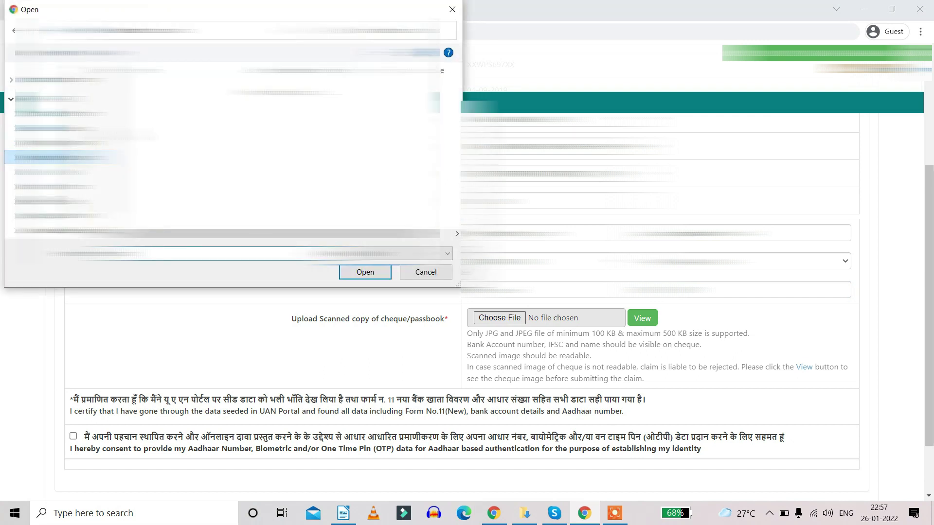
{"action": "left_click", "coordinate": [340, 103]}
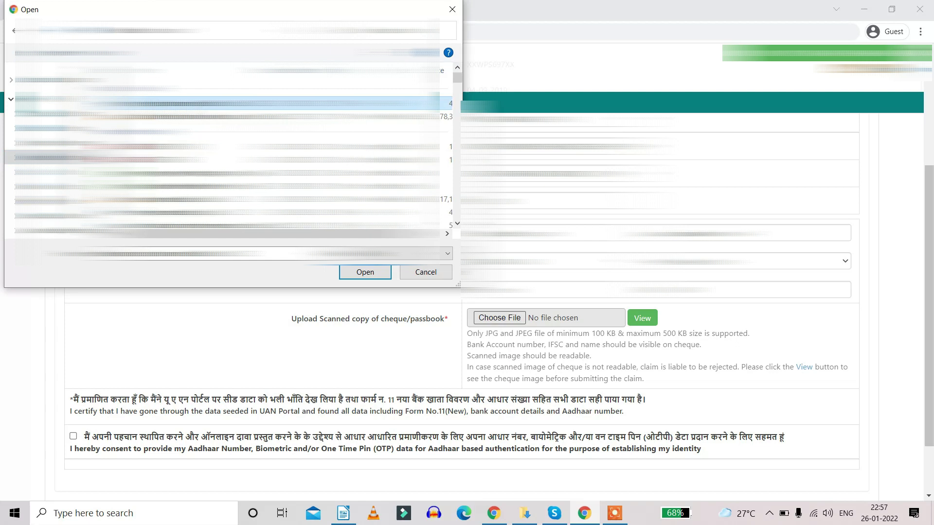
{"action": "left_click", "coordinate": [358, 273]}
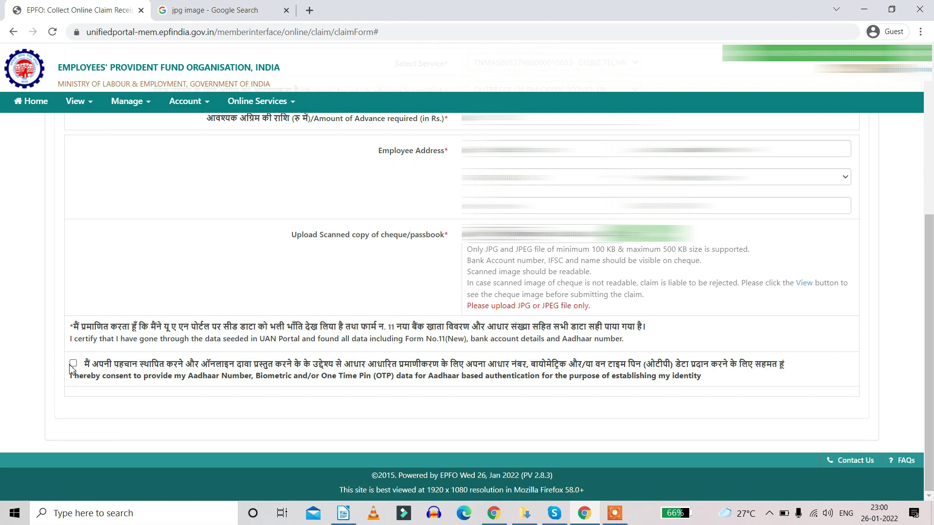
Consent to Aadhaar-based authentication, request the Aadhaar OTP, and activate the OTP field for entry.
{"action": "left_click", "coordinate": [73, 365]}
{"action": "scroll", "coordinate": [346, 382], "scroll_direction": "down", "scroll_amount": 1}
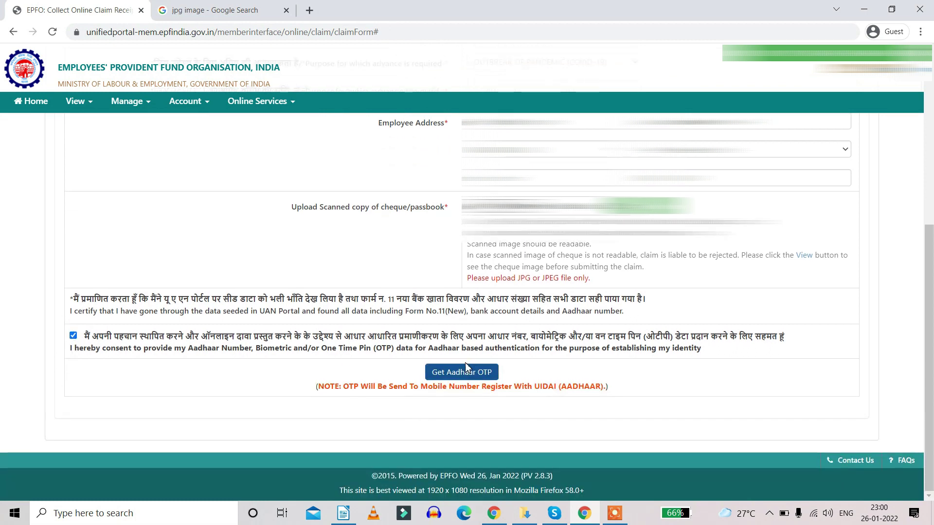
{"action": "left_click", "coordinate": [451, 373]}
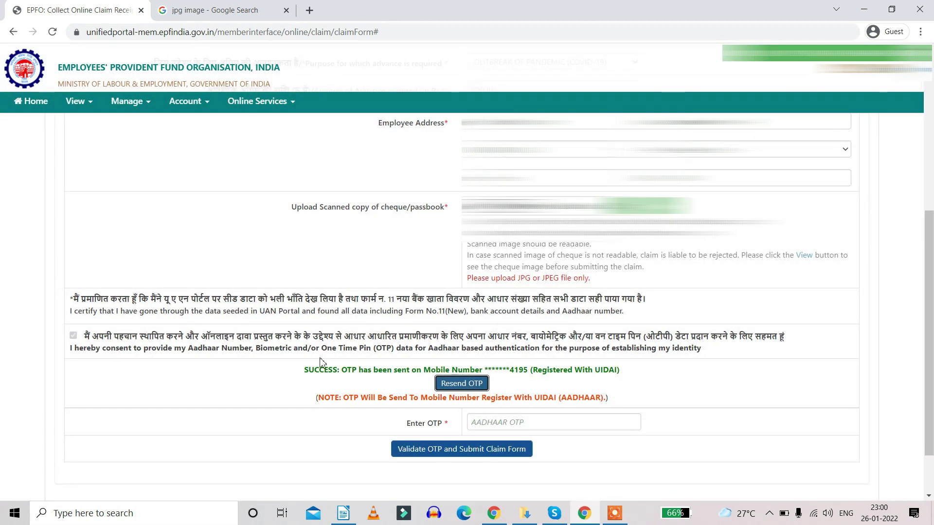
{"action": "left_click", "coordinate": [495, 424]}
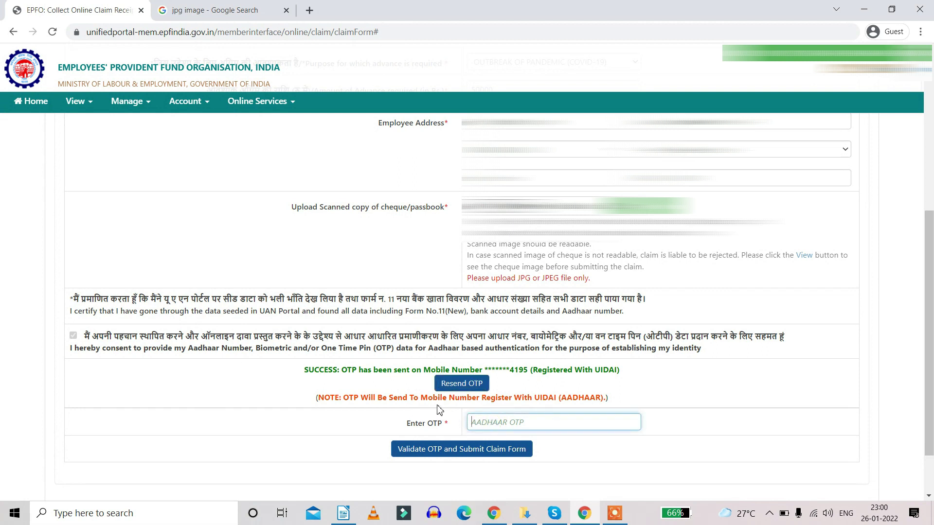